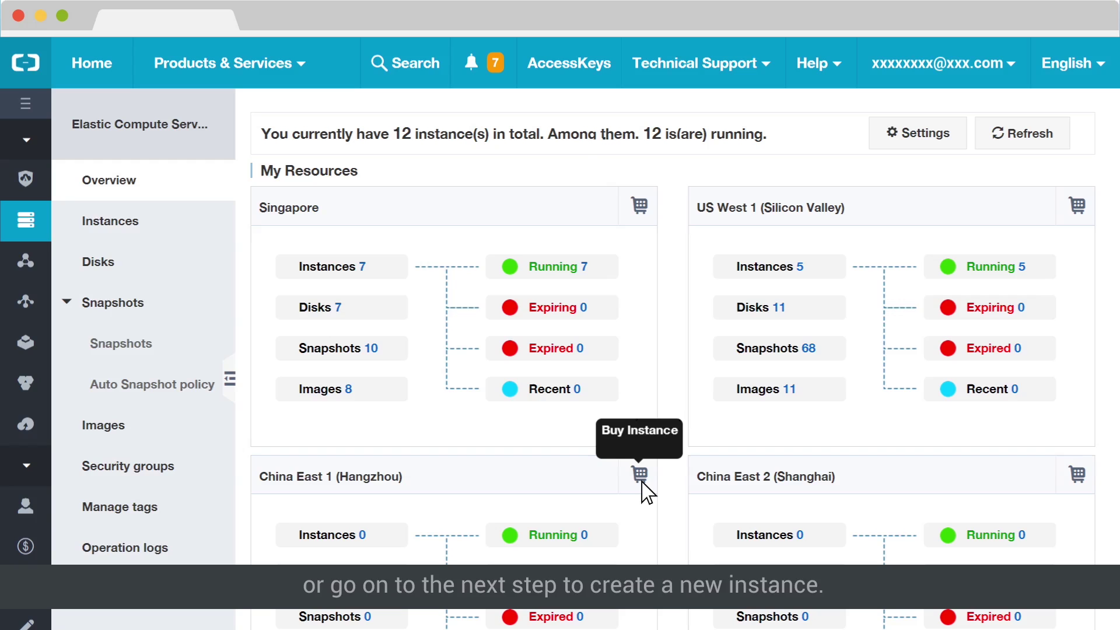
# List the ECS instances in the Hong Kong region and start Create Instance.
pyautogui.click(110, 221)
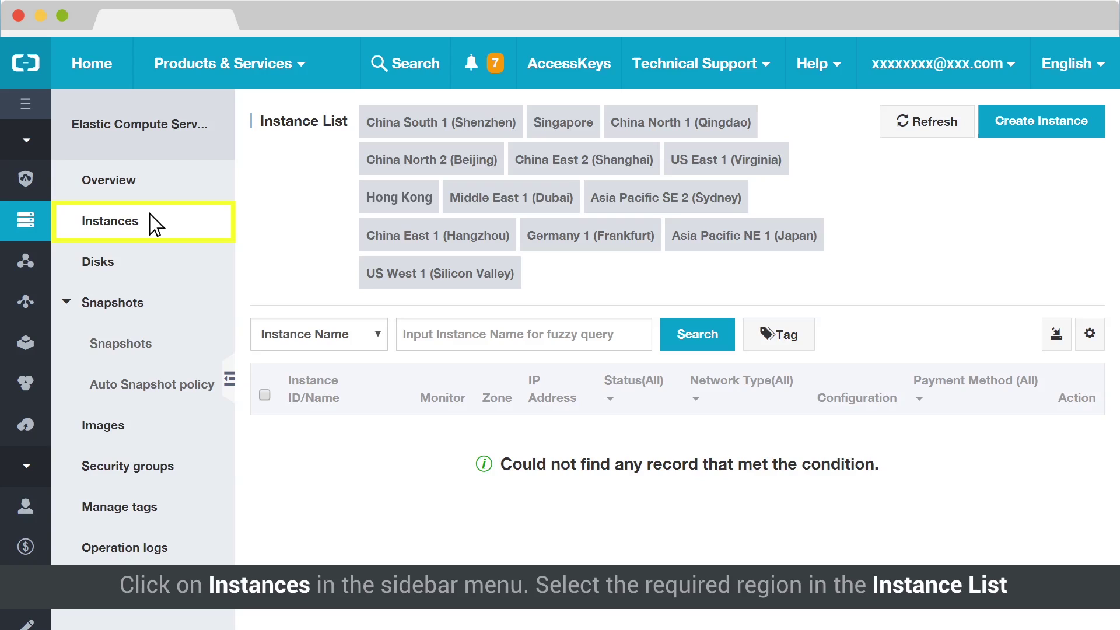
pyautogui.click(399, 197)
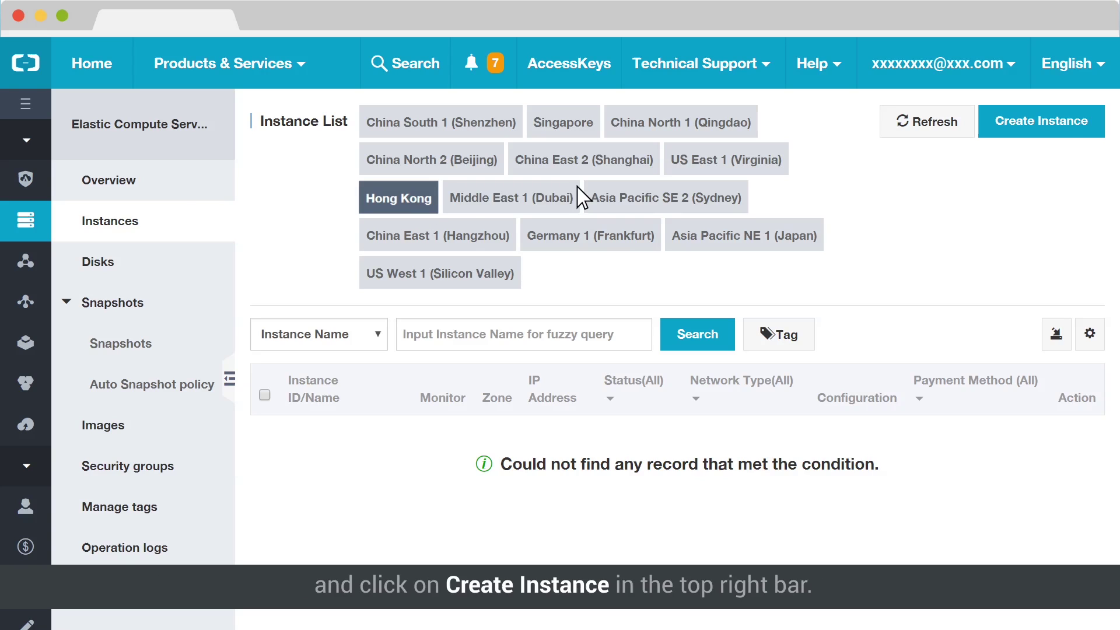
pyautogui.click(1065, 134)
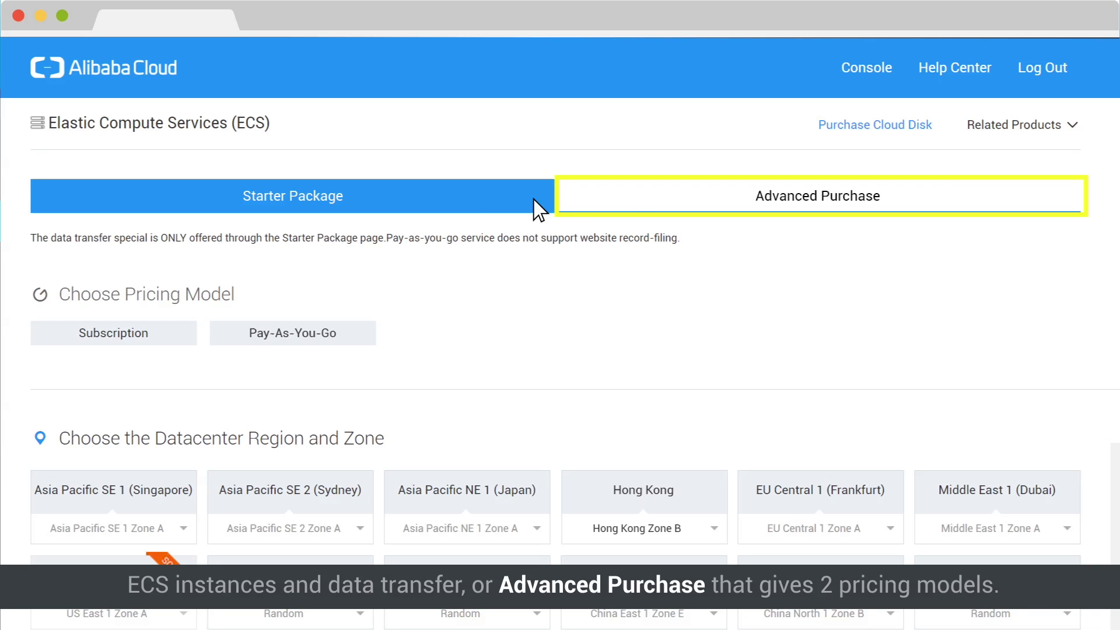
# Choose Advanced Purchase with Pay-As-You-Go billing, located in the Hong Kong region.
pyautogui.click(905, 198)
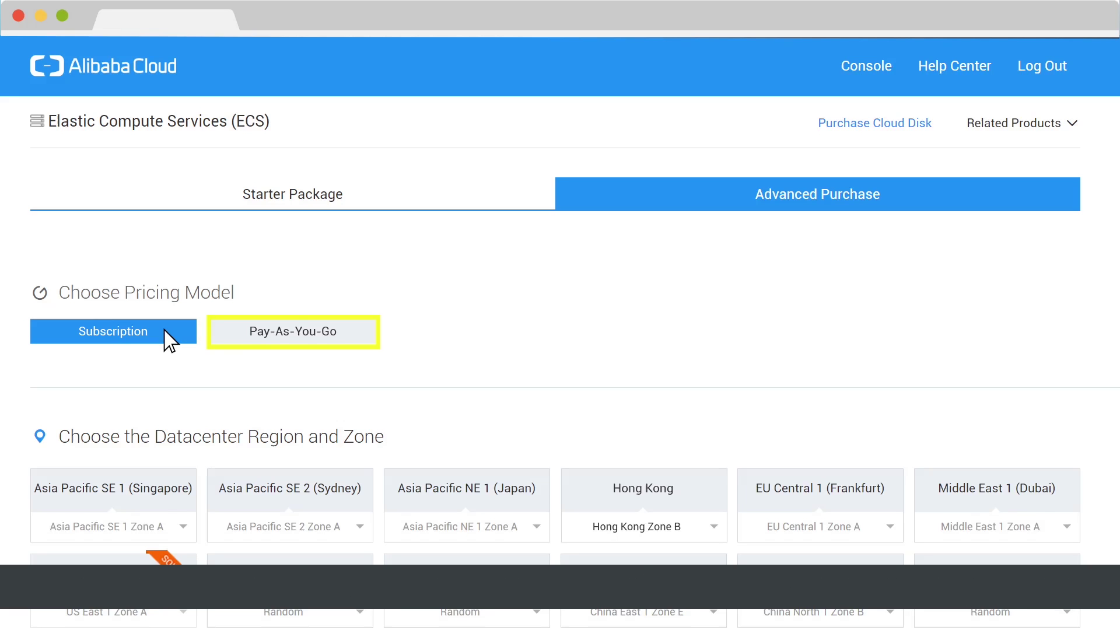
pyautogui.click(359, 337)
pyautogui.scroll(-1, 365, 338)
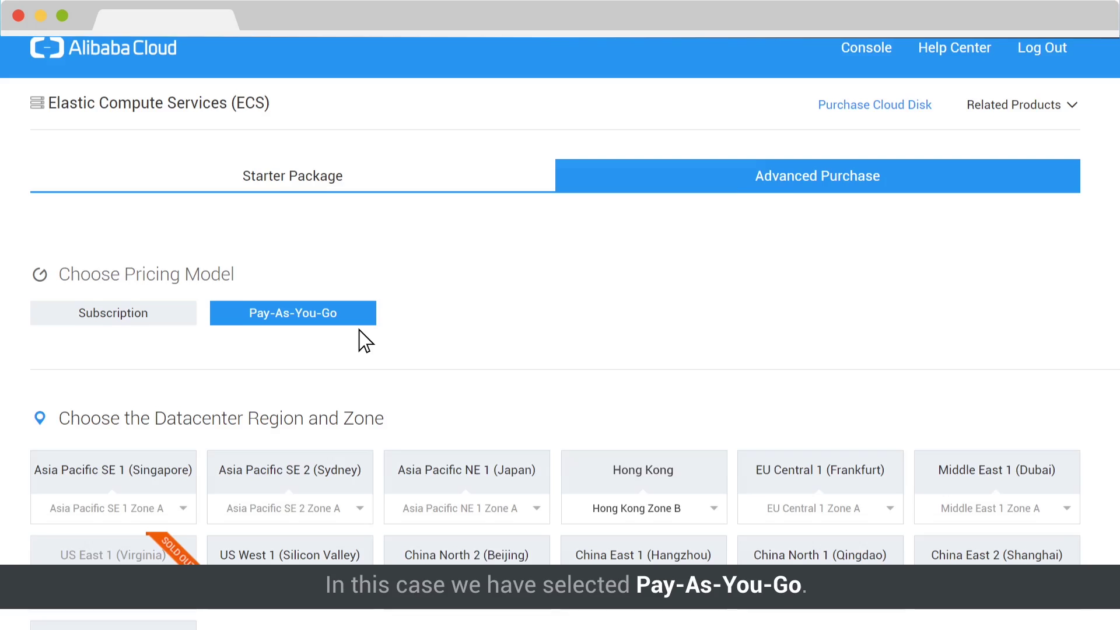
pyautogui.click(699, 459)
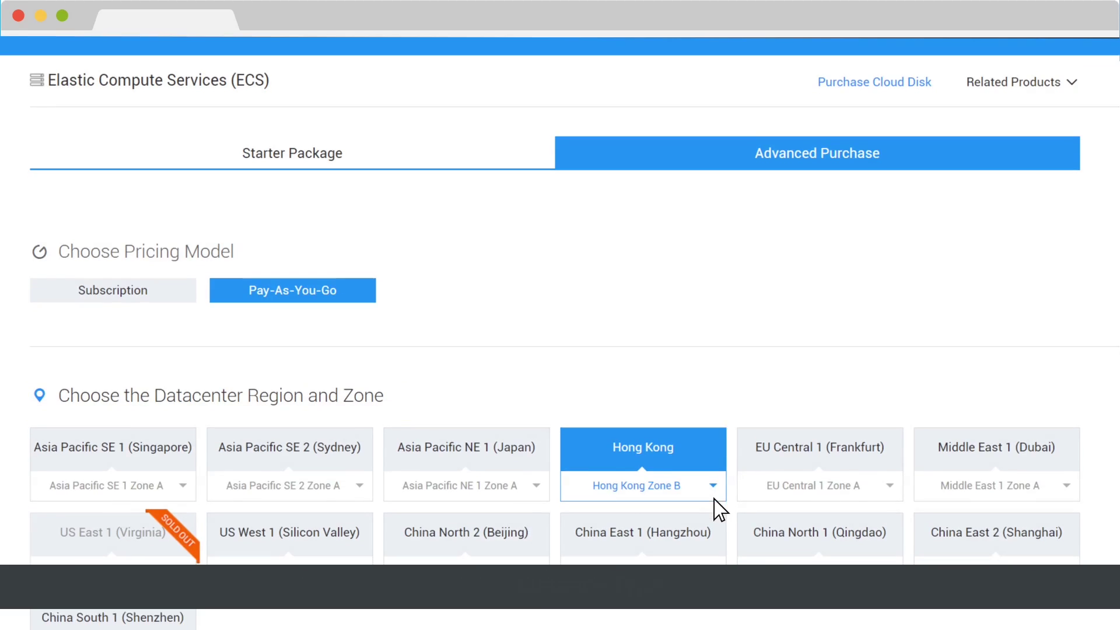
pyautogui.scroll(-2, 717, 507)
pyautogui.scroll(-3, 718, 507)
pyautogui.scroll(-3, 717, 507)
pyautogui.scroll(-3, 718, 508)
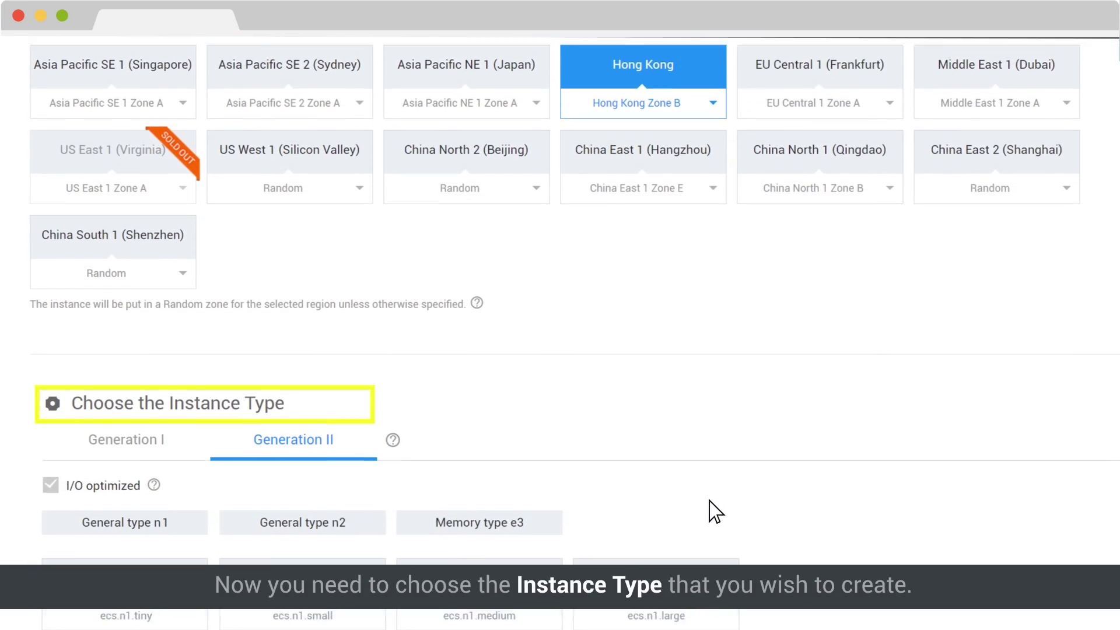
pyautogui.scroll(-3, 718, 507)
pyautogui.scroll(-1, 711, 512)
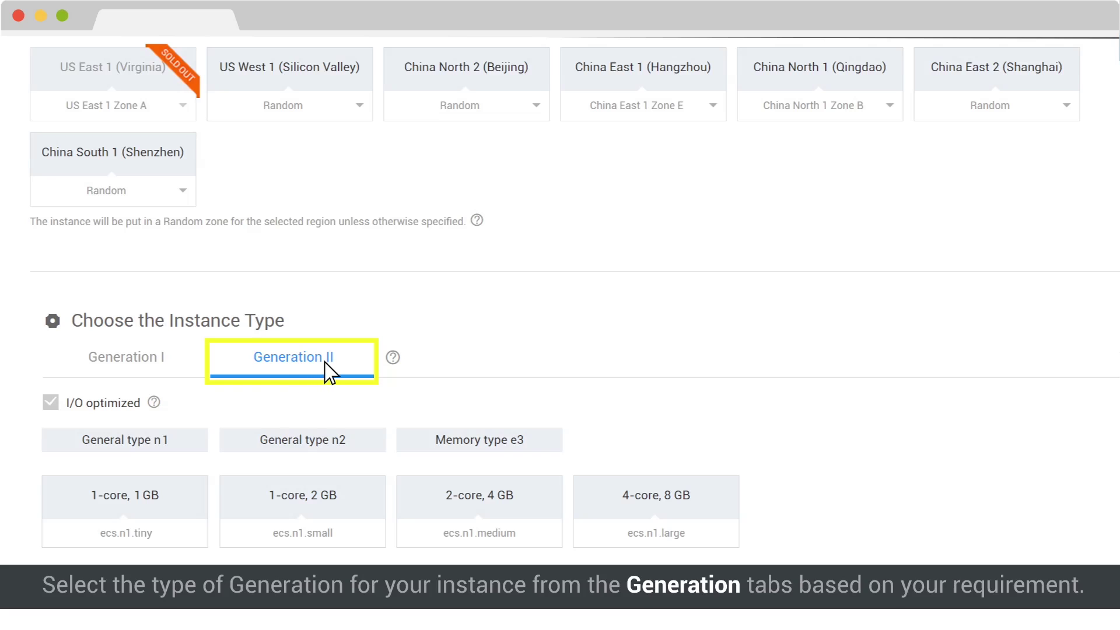
# Pick General type n1 with the 1-core, 1 GB ecs.n1.tiny size.
pyautogui.click(190, 447)
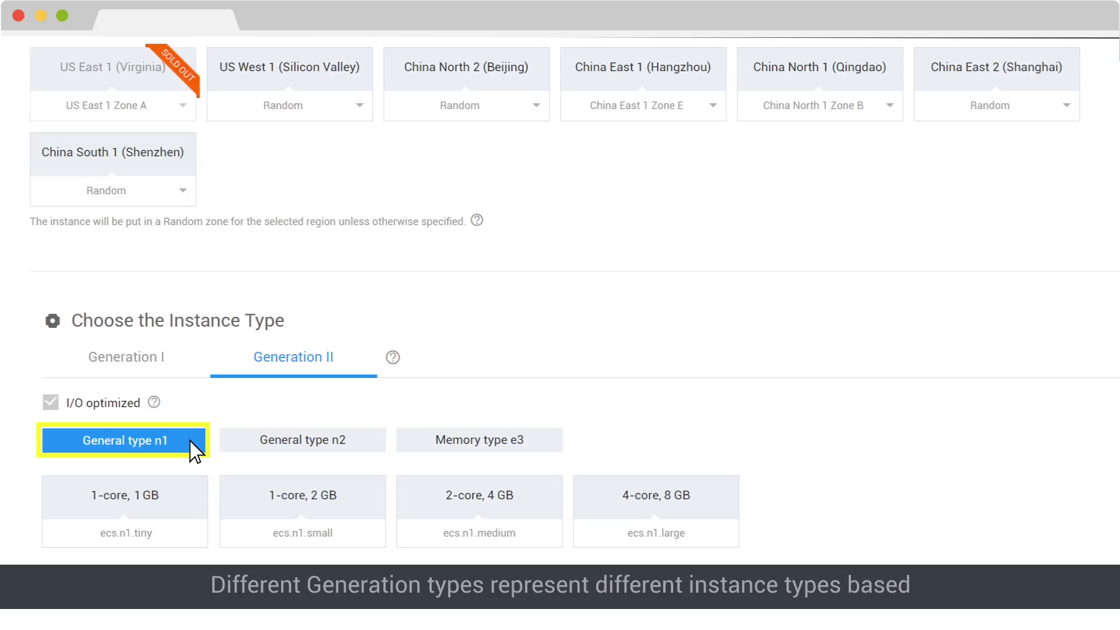
pyautogui.click(195, 508)
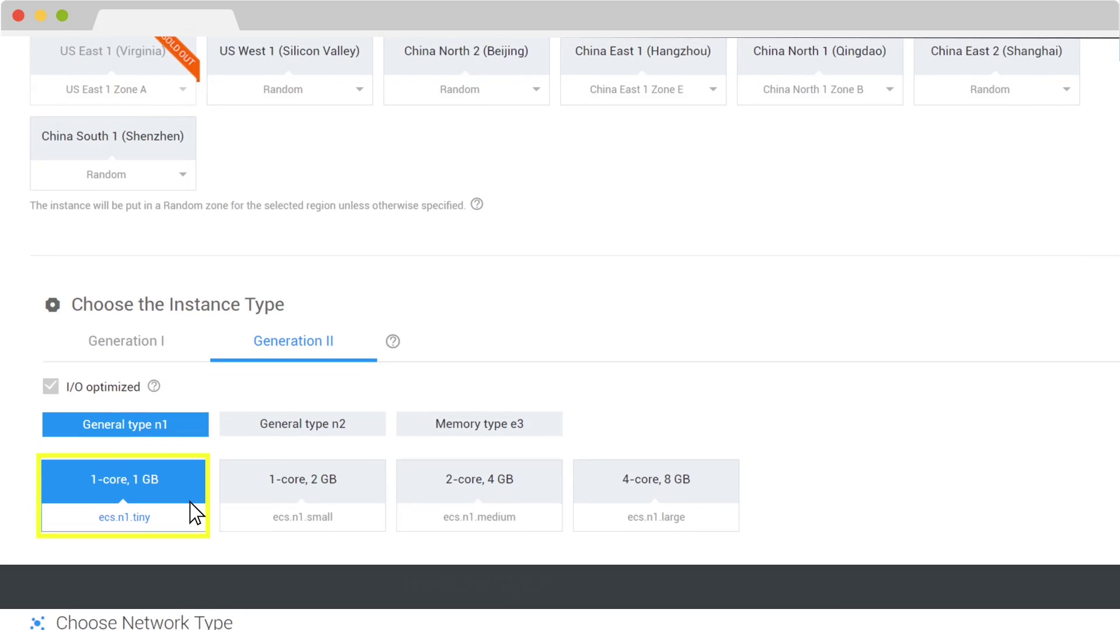
pyautogui.scroll(-5, 194, 508)
pyautogui.scroll(-5, 194, 507)
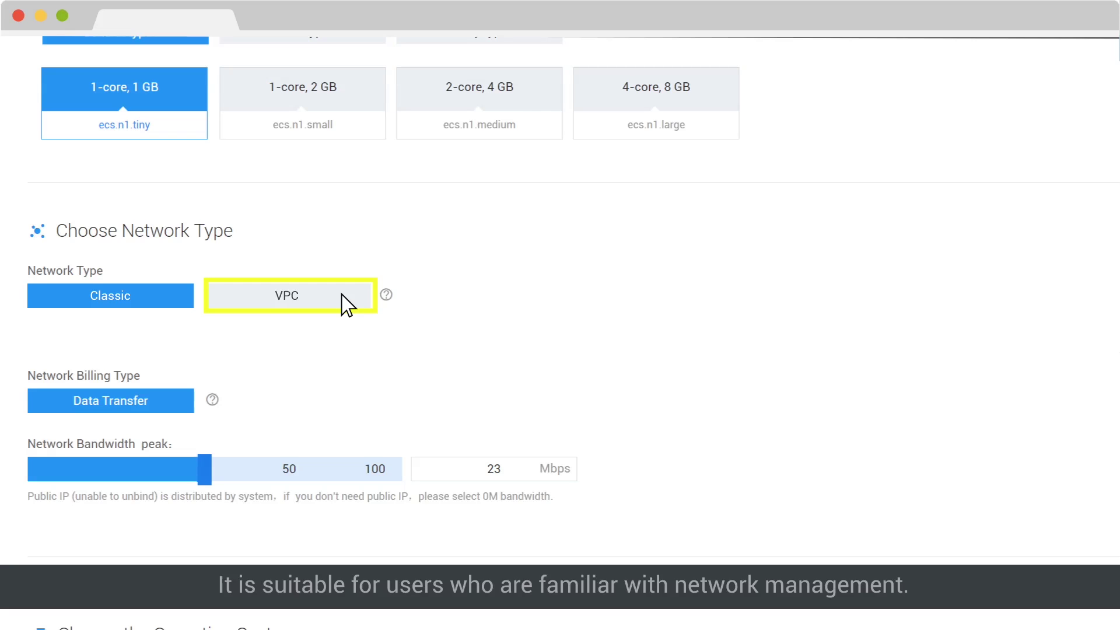
# Use VPC networking and set the peak bandwidth to the 100 Mbps maximum.
pyautogui.click(347, 303)
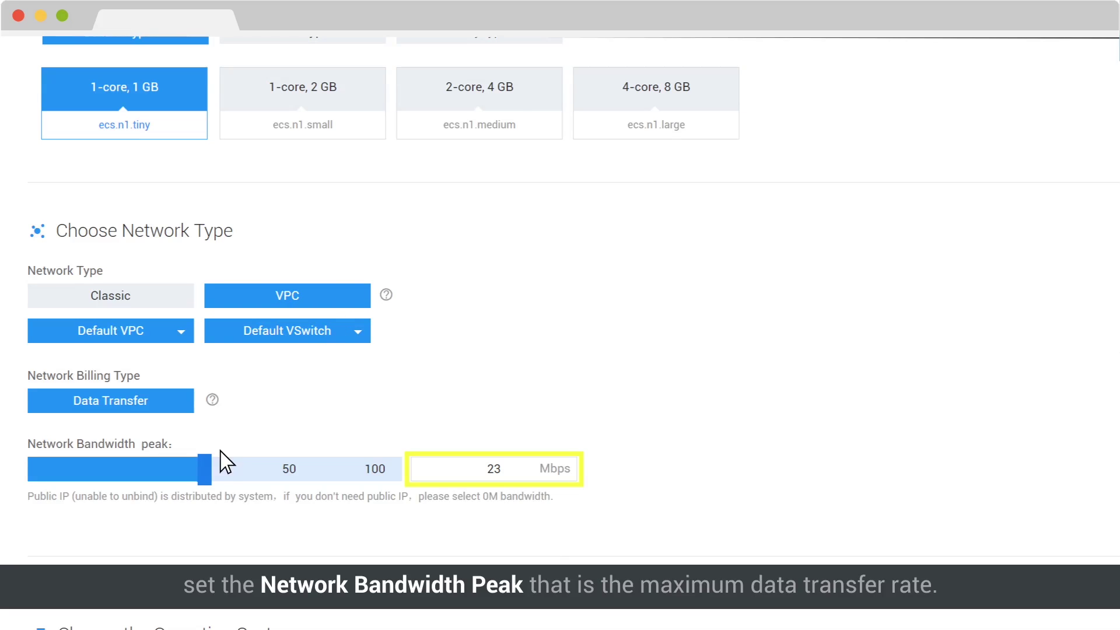
pyautogui.moveTo(207, 469); pyautogui.dragTo(400, 480)
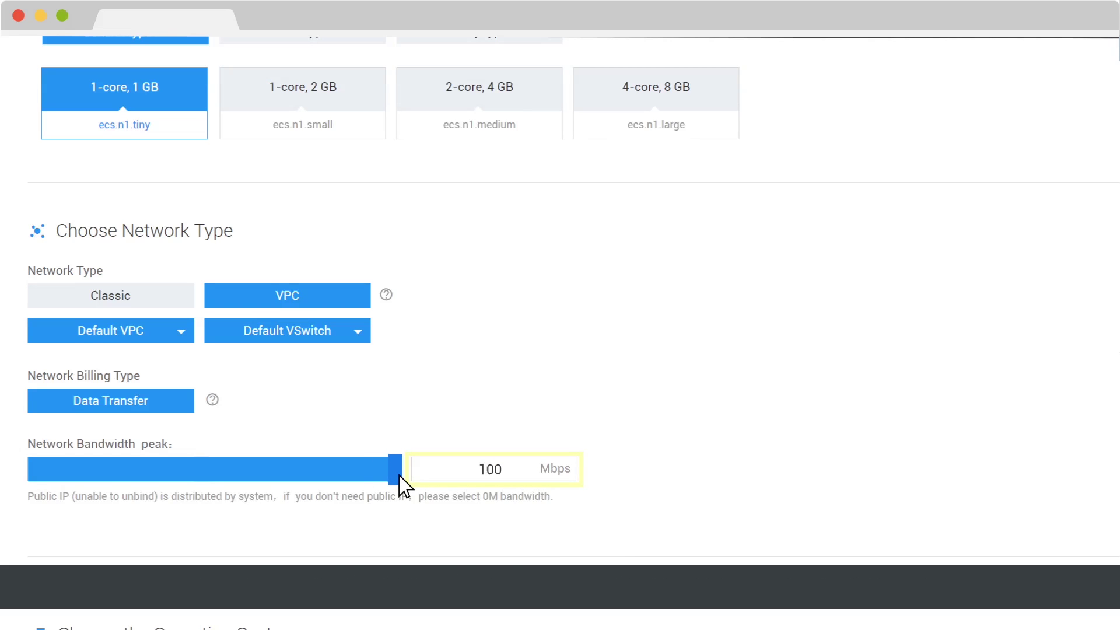
pyautogui.scroll(-3, 399, 476)
pyautogui.scroll(-3, 400, 476)
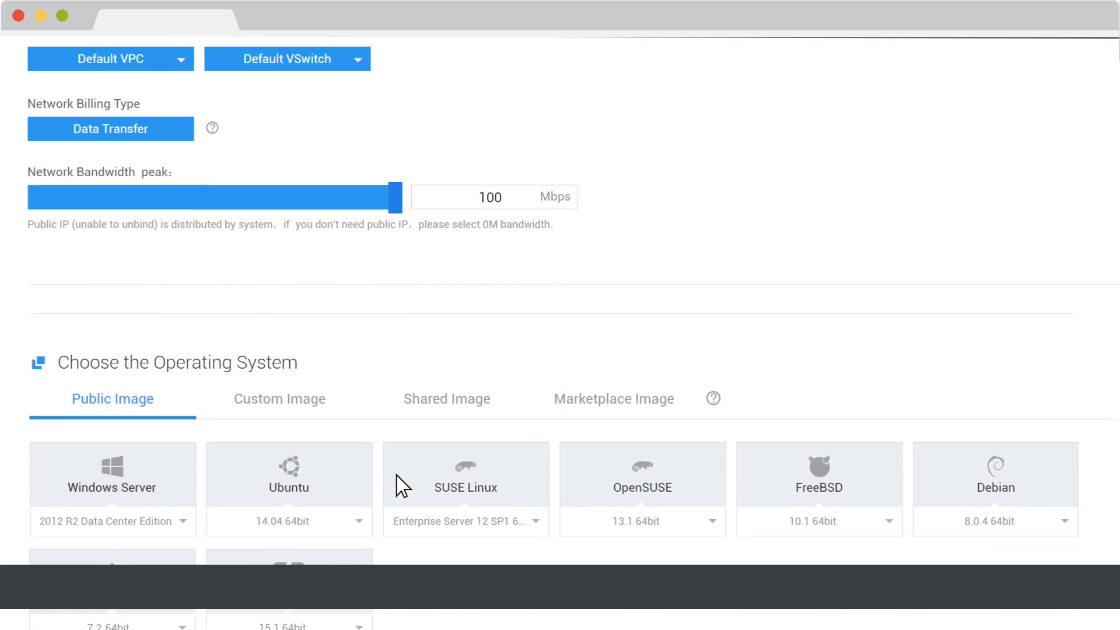
pyautogui.scroll(-3, 399, 476)
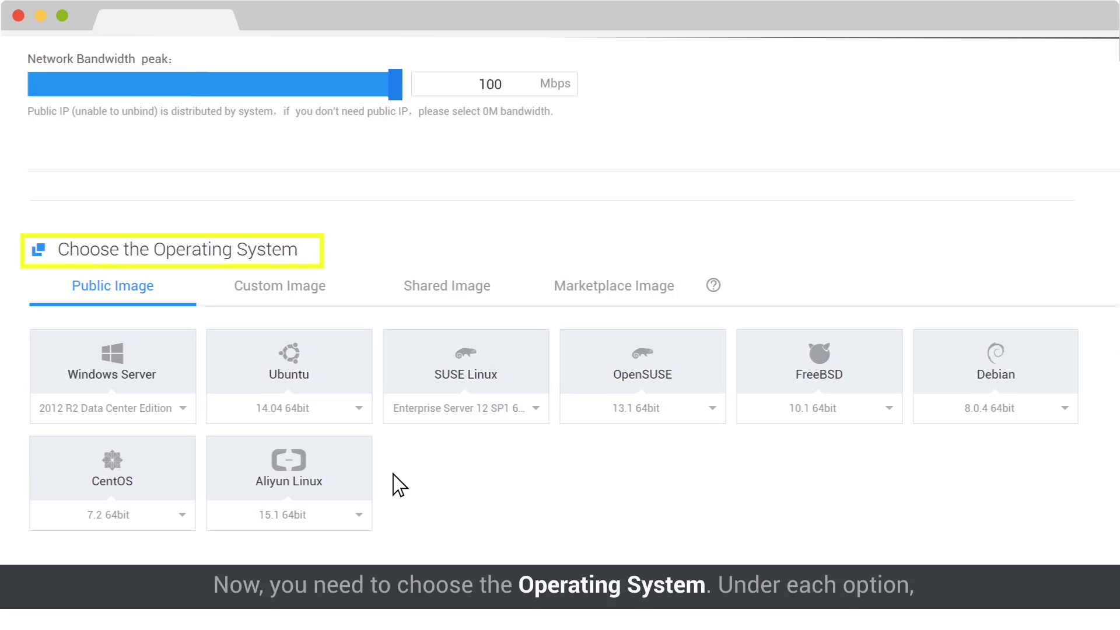
# Select Windows Server 2012 R2 Data Center Edition from the Public Image versions.
pyautogui.click(183, 409)
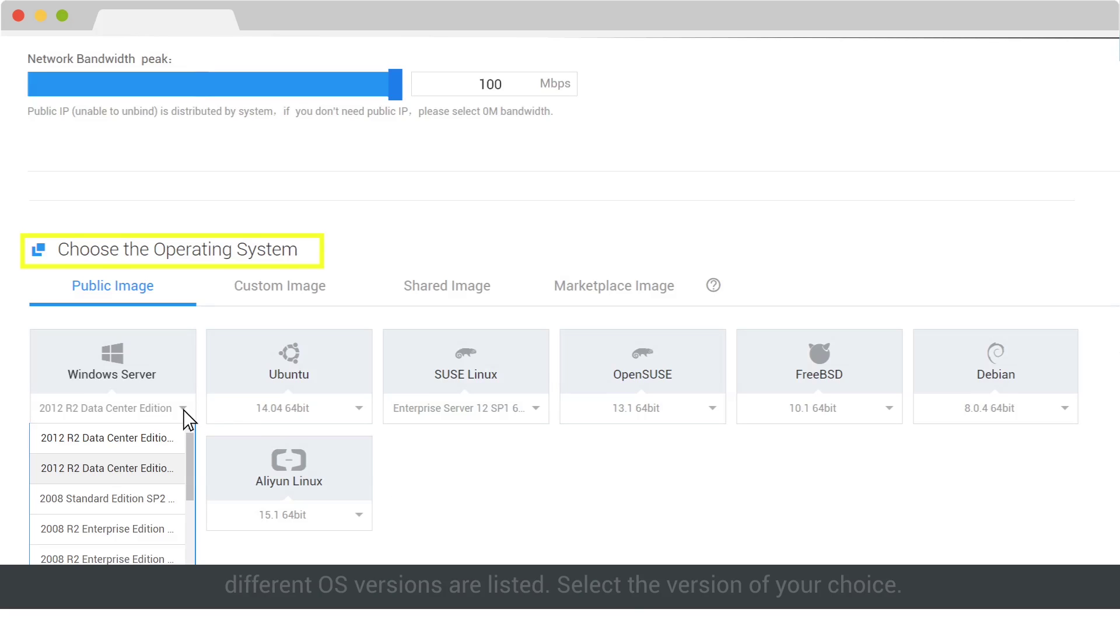
pyautogui.click(166, 473)
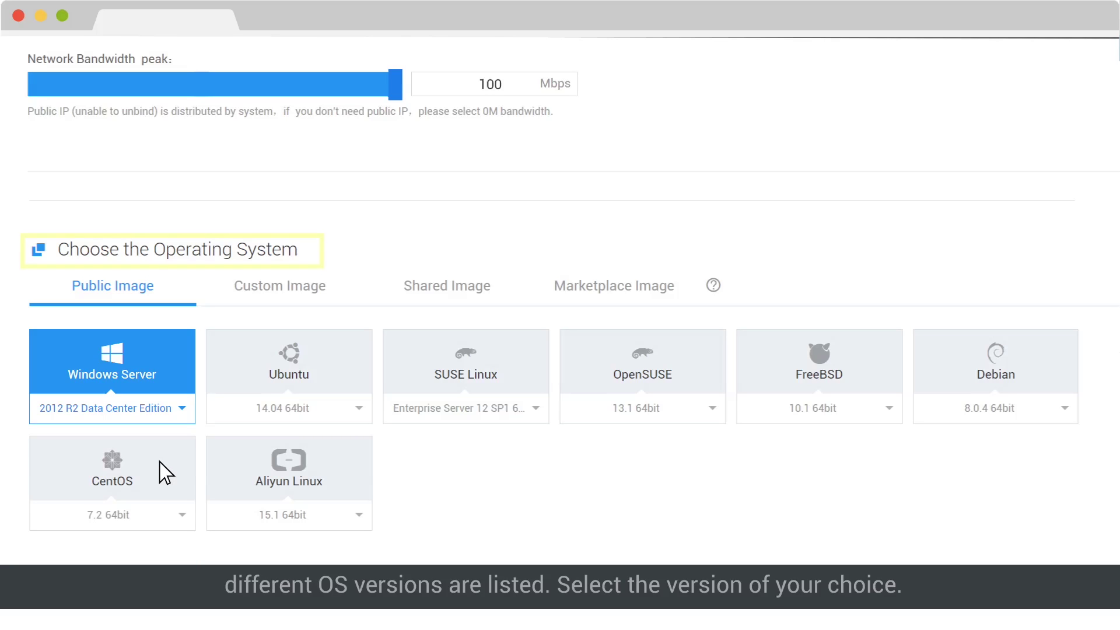
pyautogui.scroll(-5, 166, 473)
pyautogui.scroll(-5, 166, 472)
pyautogui.scroll(-2, 175, 411)
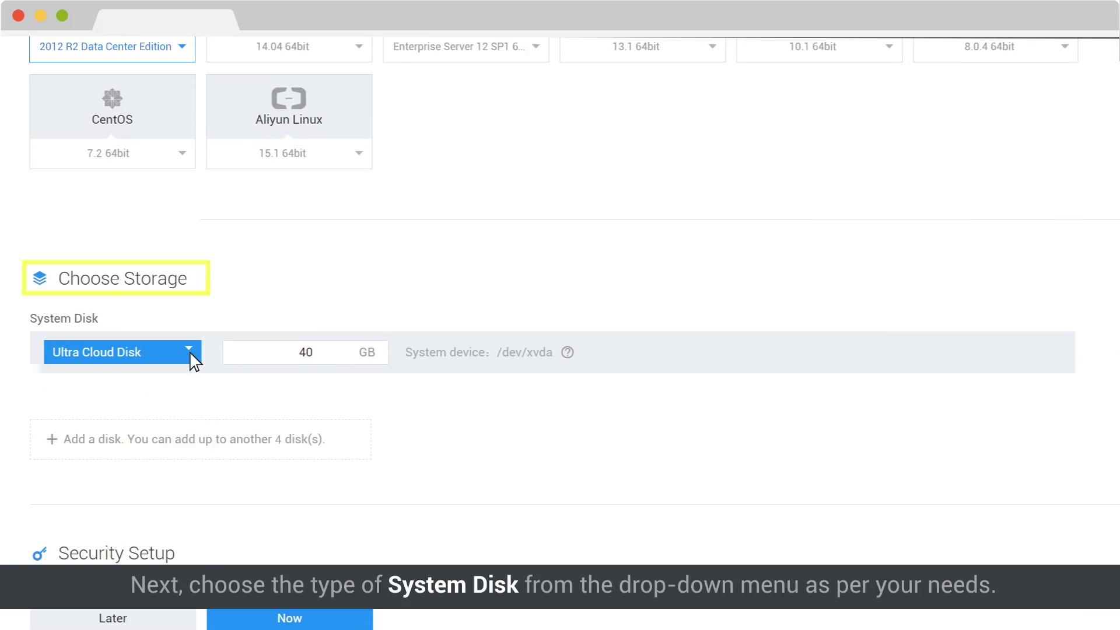
pyautogui.click(190, 352)
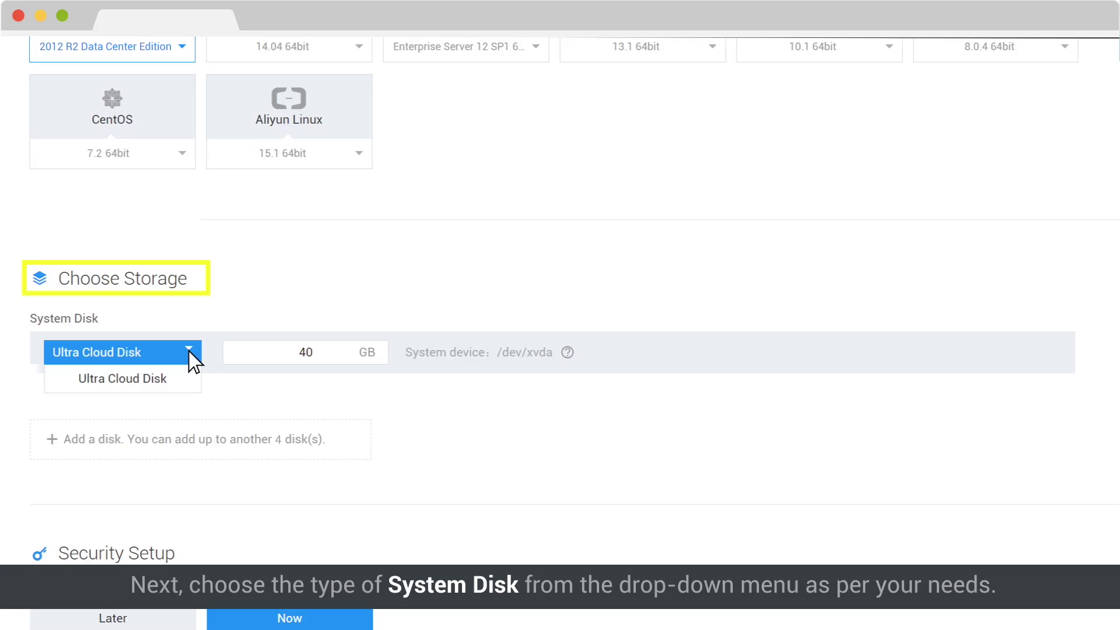
pyautogui.click(191, 381)
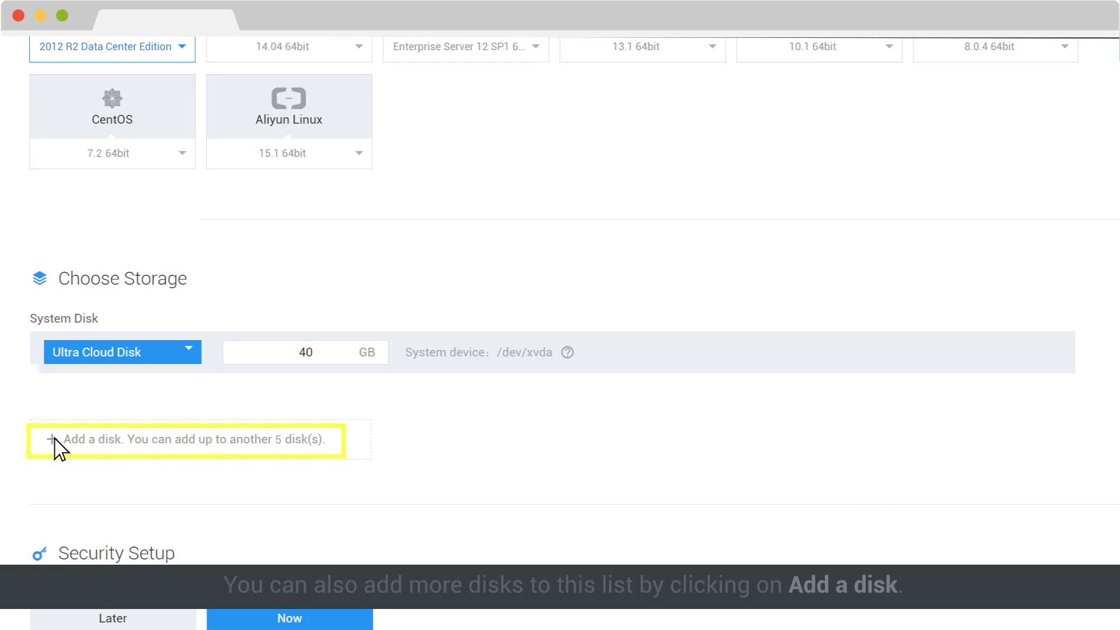
pyautogui.scroll(-4, 57, 442)
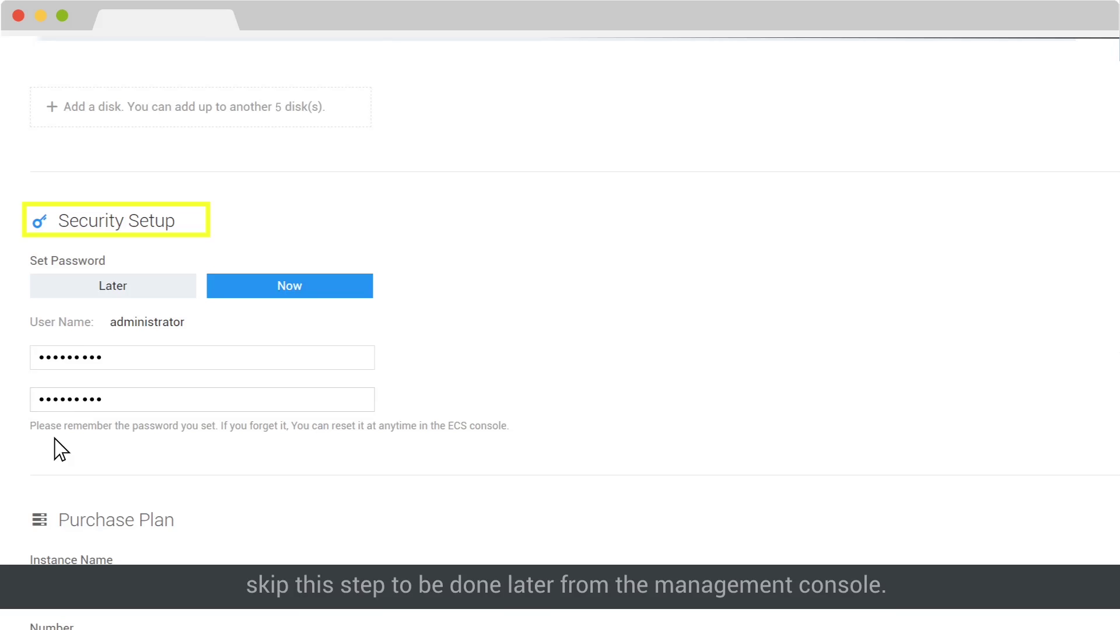
pyautogui.scroll(-3, 55, 449)
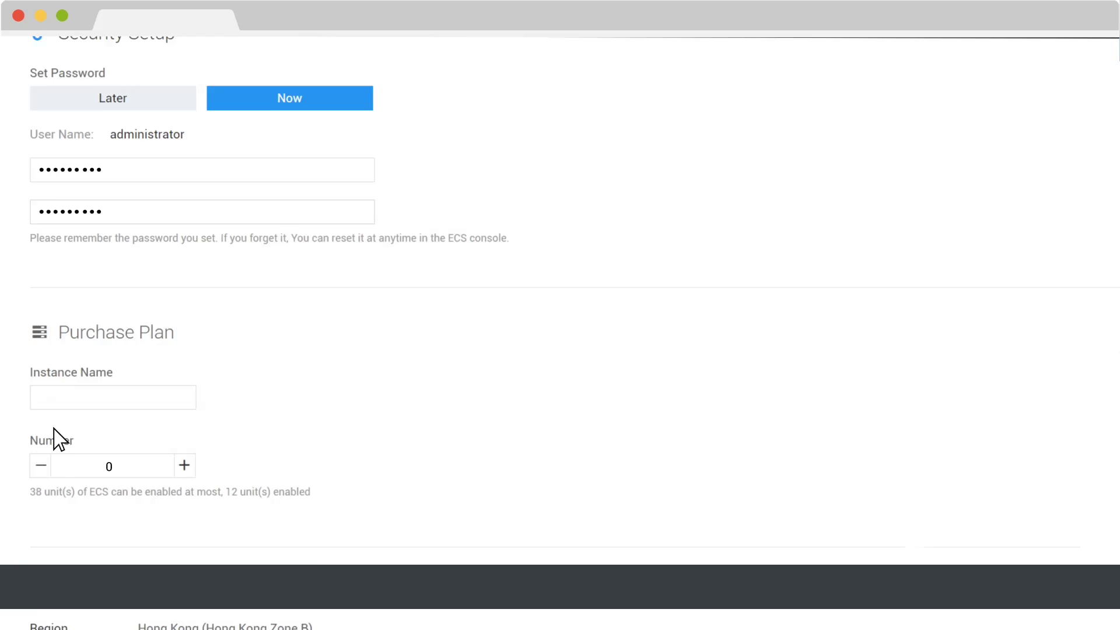
pyautogui.scroll(-2, 53, 437)
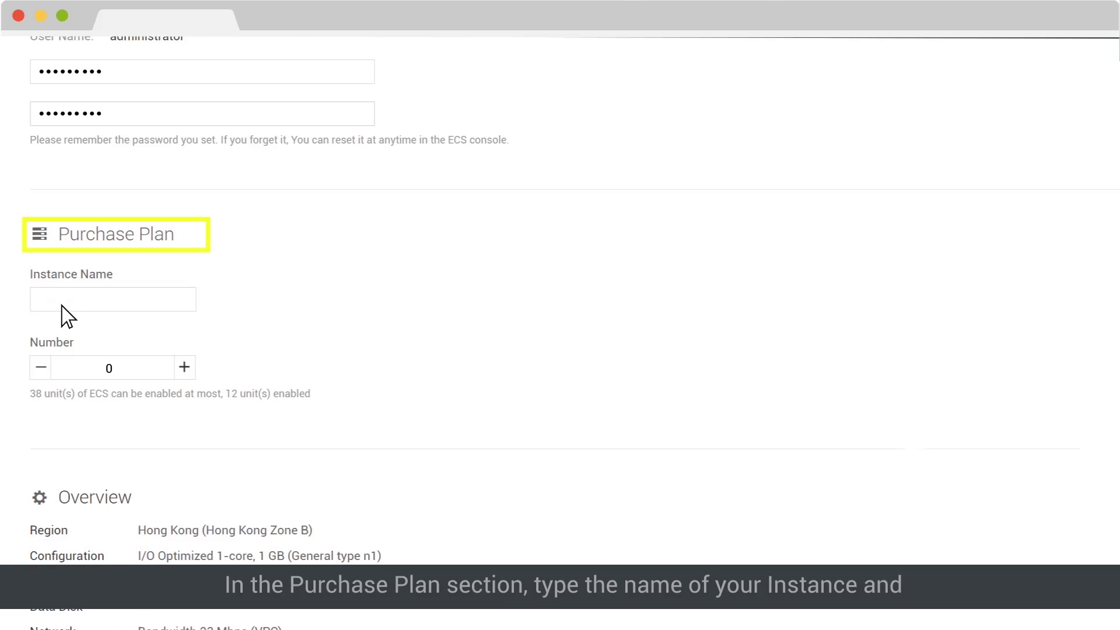
# Enter DEMO as the instance name and set the launch count to 2.
pyautogui.click(67, 302)
pyautogui.write('DEM')
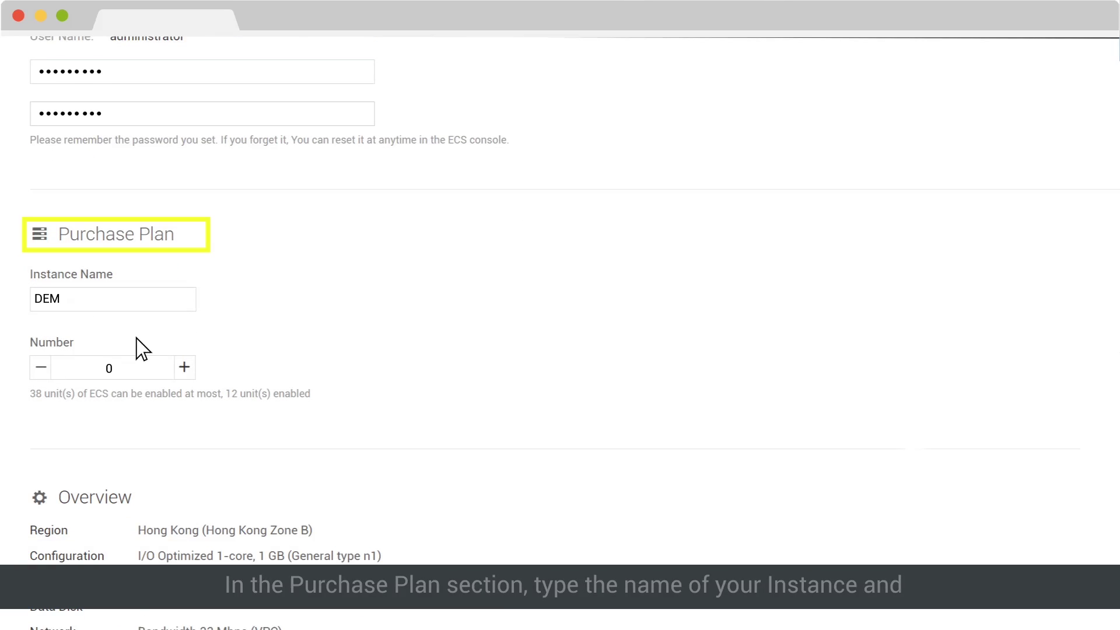
pyautogui.write('O')
pyautogui.click(184, 367)
pyautogui.click(184, 368)
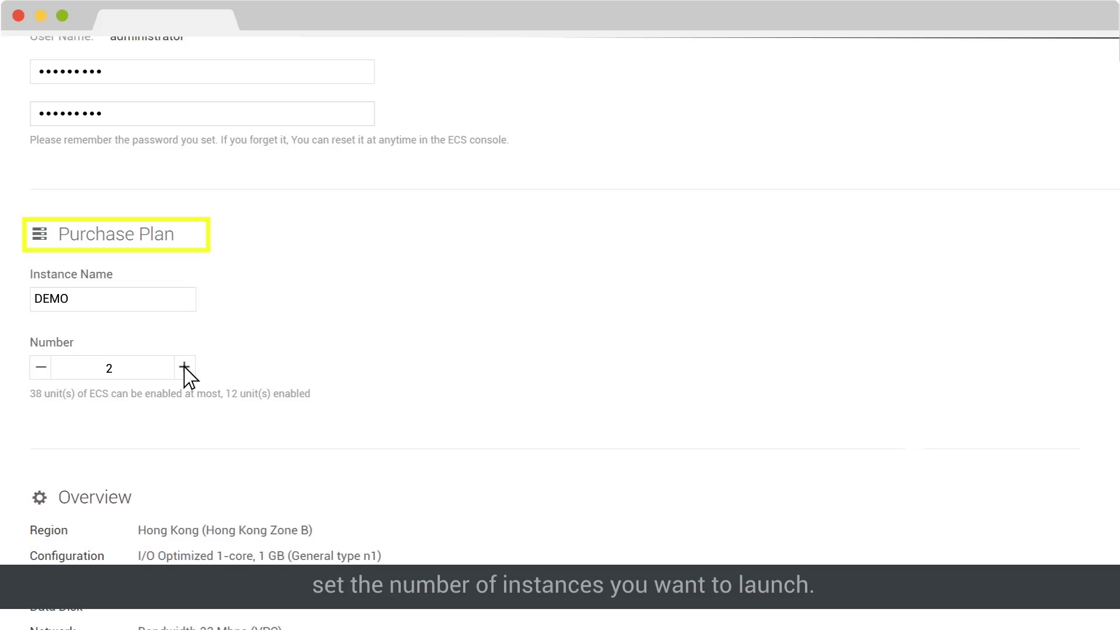
pyautogui.scroll(-3, 184, 367)
pyautogui.scroll(-3, 184, 351)
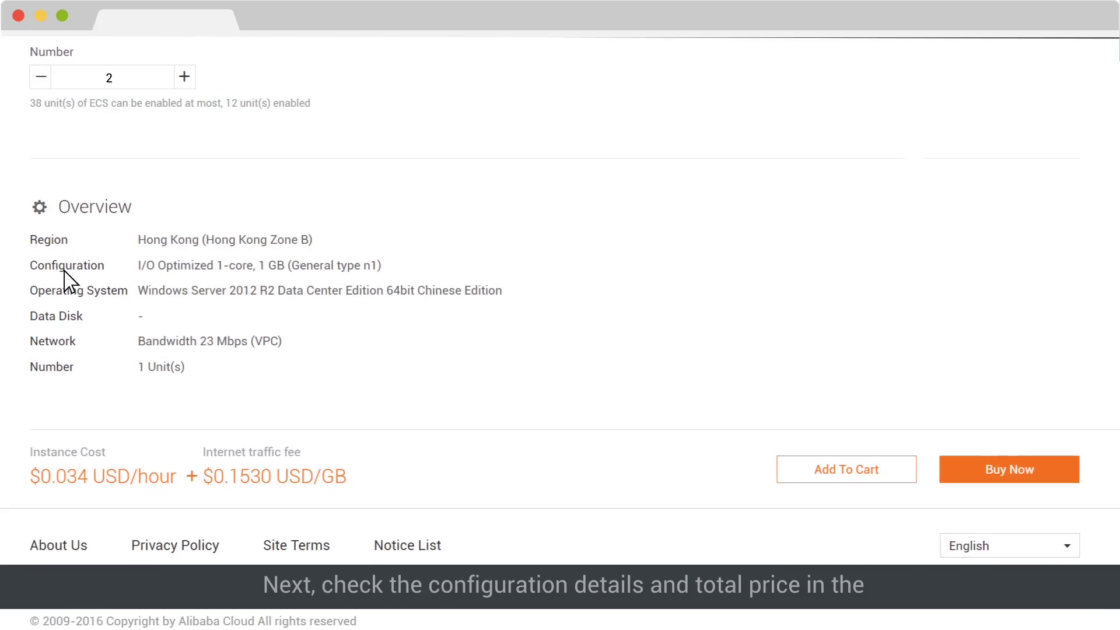
pyautogui.scroll(-3, 61, 263)
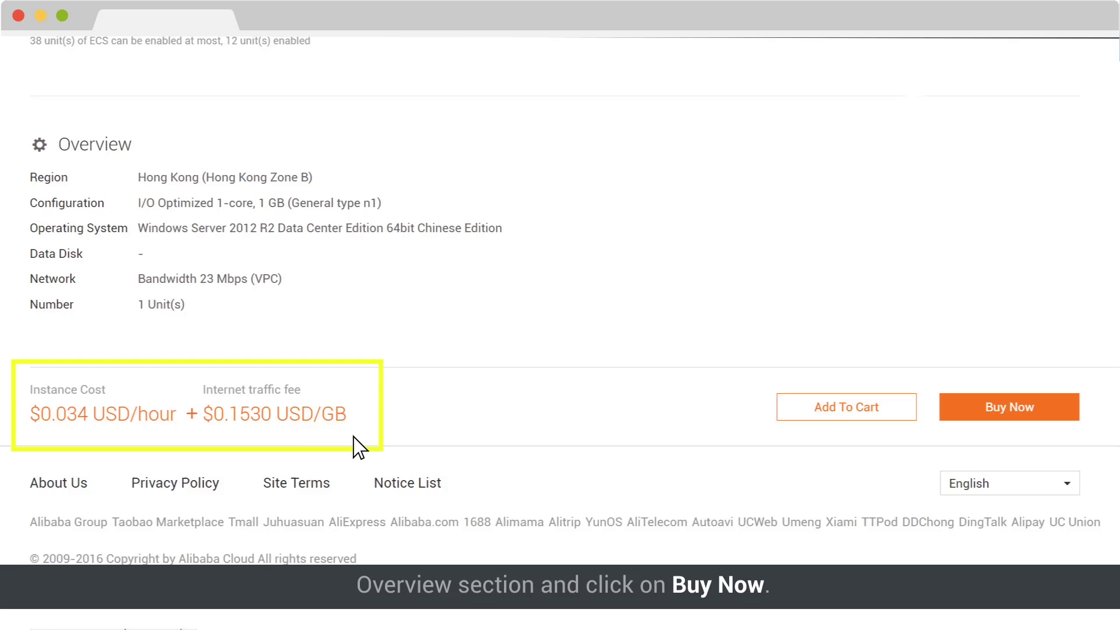
# After checking the overview and cost, proceed with Buy Now to the order confirmation.
pyautogui.click(1010, 407)
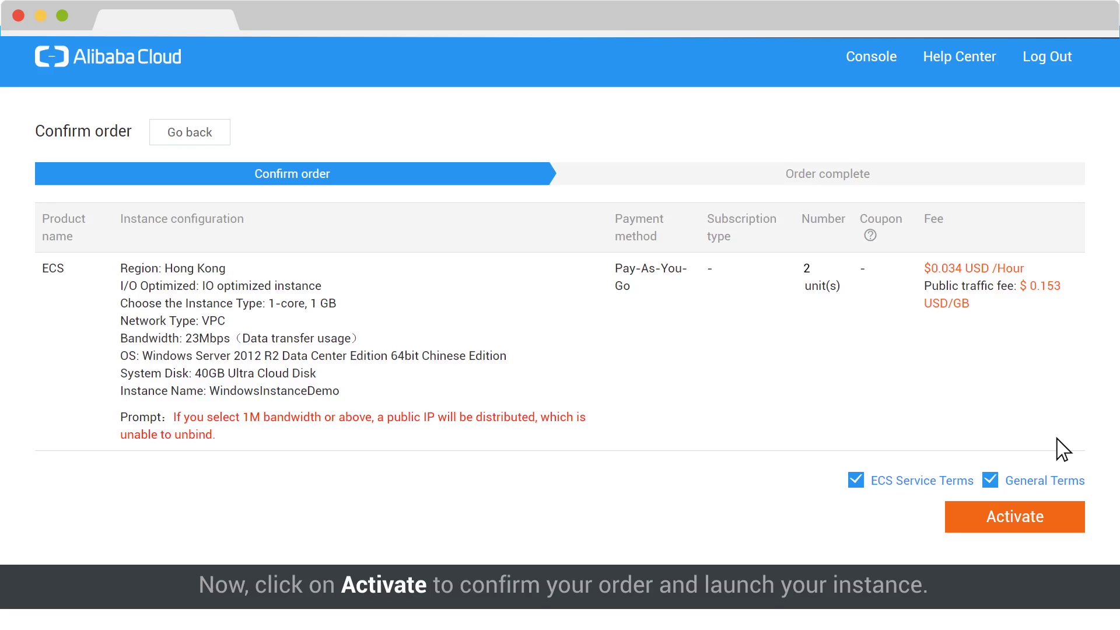
# Activate the confirmed order so the new Windows instance shows as Running.
pyautogui.click(1071, 532)
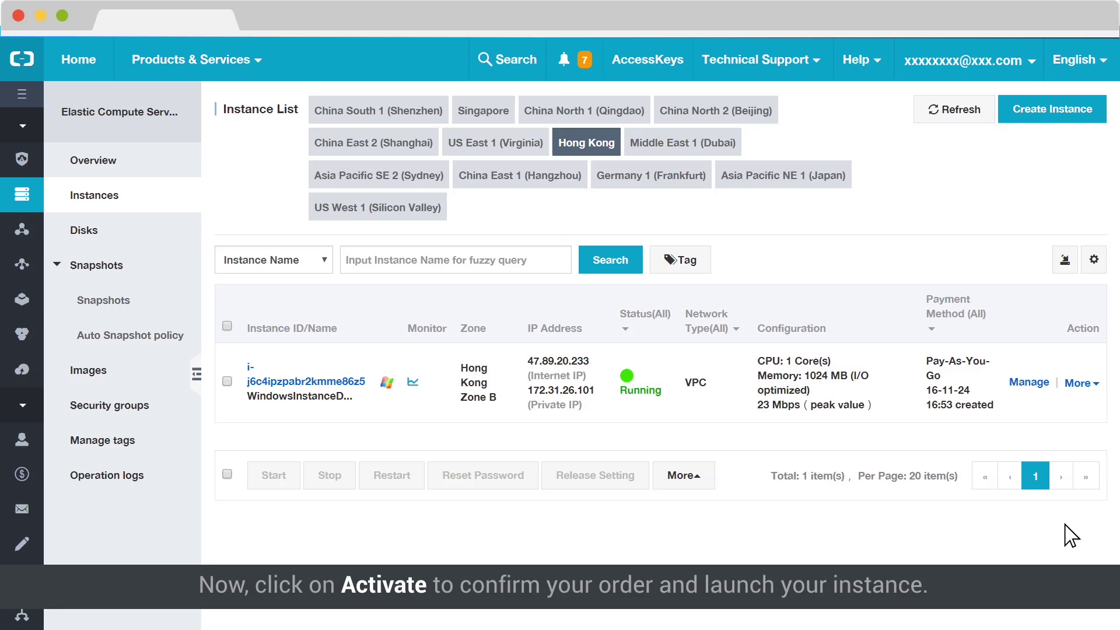